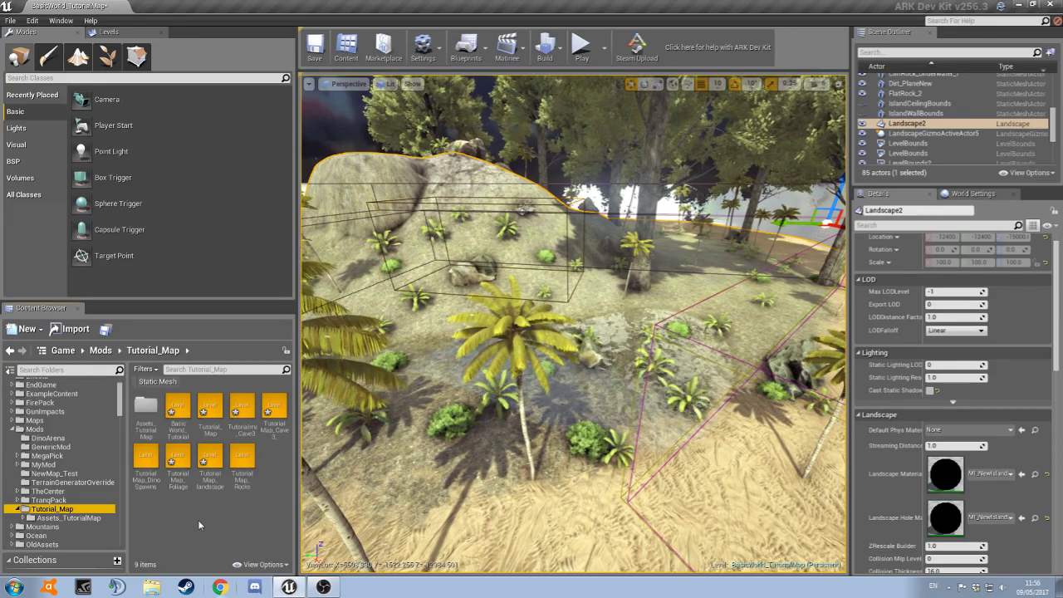
Add a new folder named LandscapeMaterial_TutorialMap inside the Tutorial_Map mod folder.
right_click(200, 519)
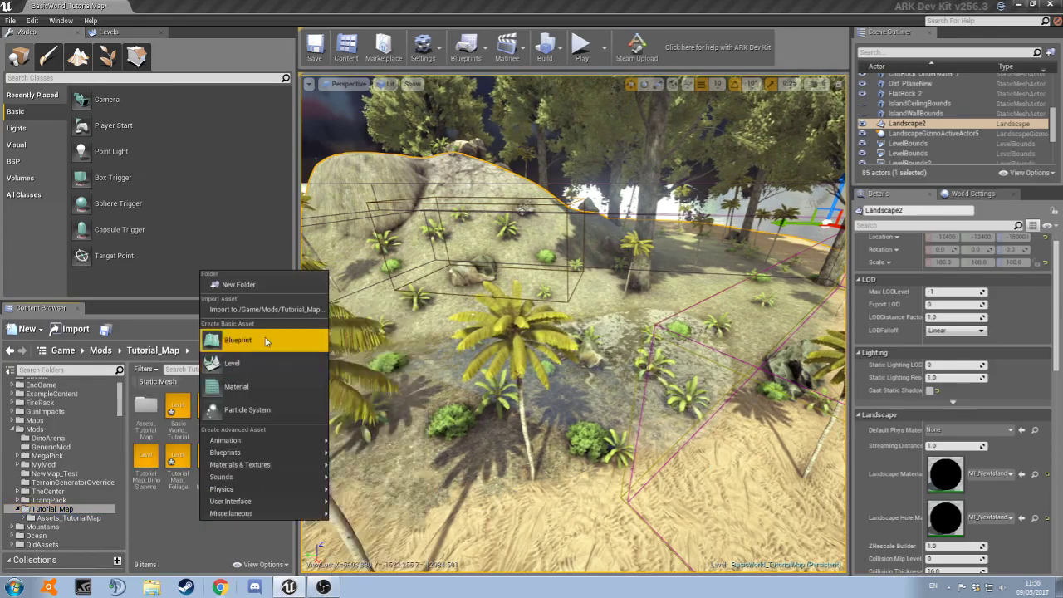
click(262, 286)
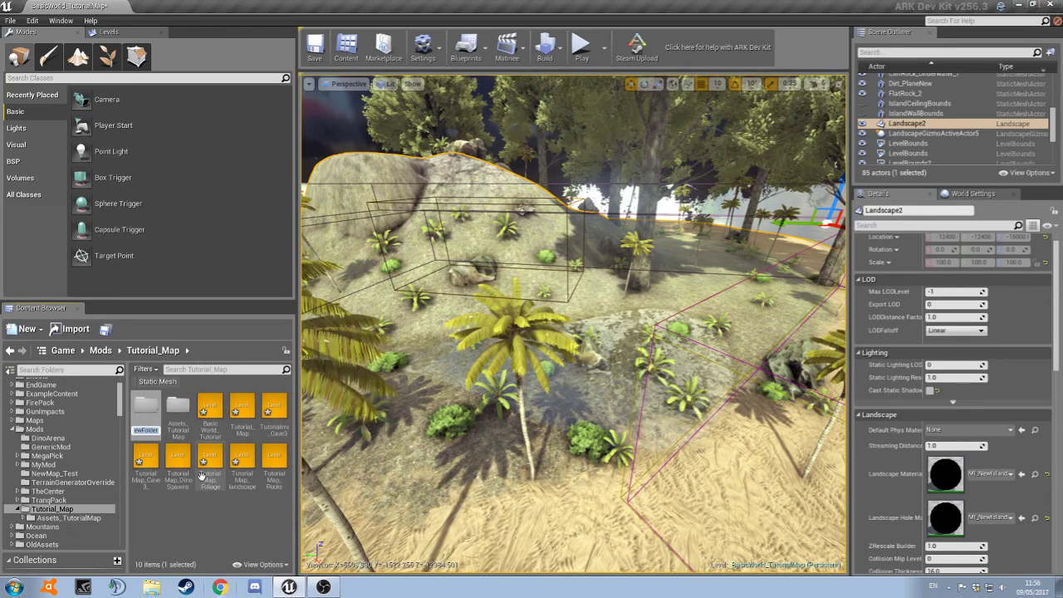
text(LandscapeMAterialMap)
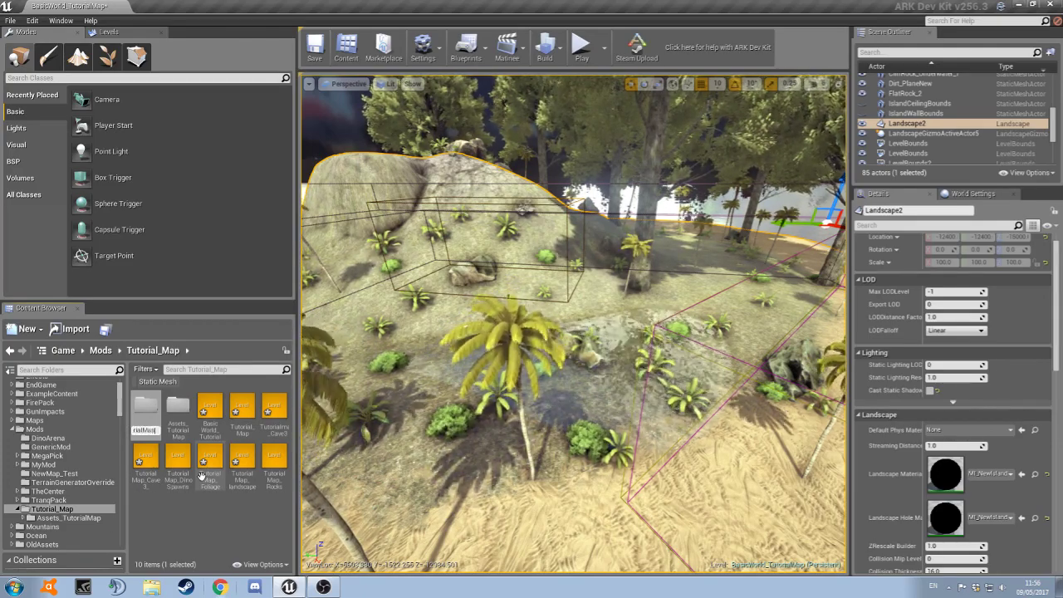
key(Return)
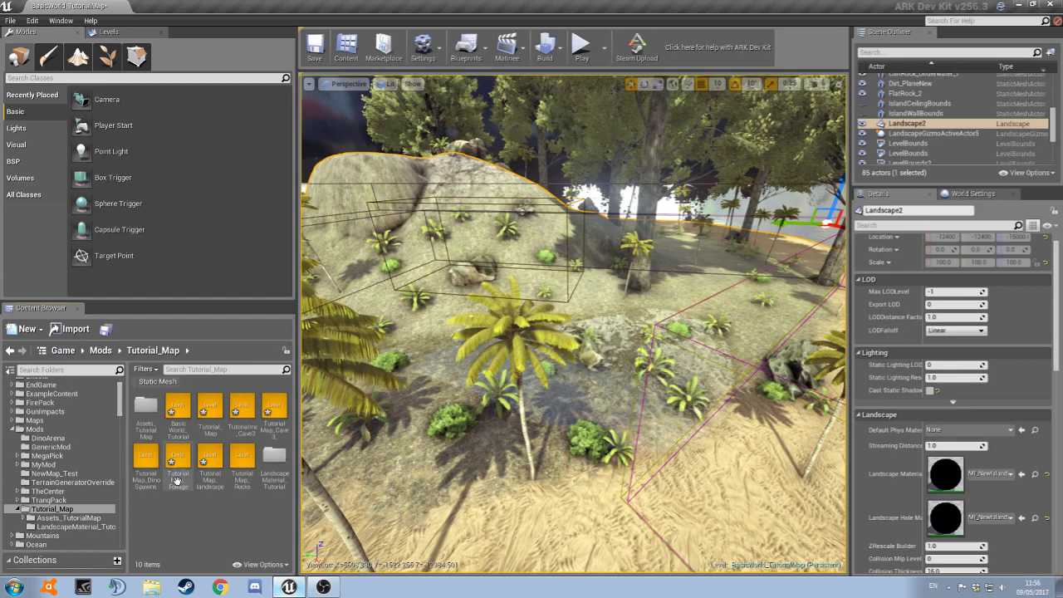
scroll(75, 475, down, 4)
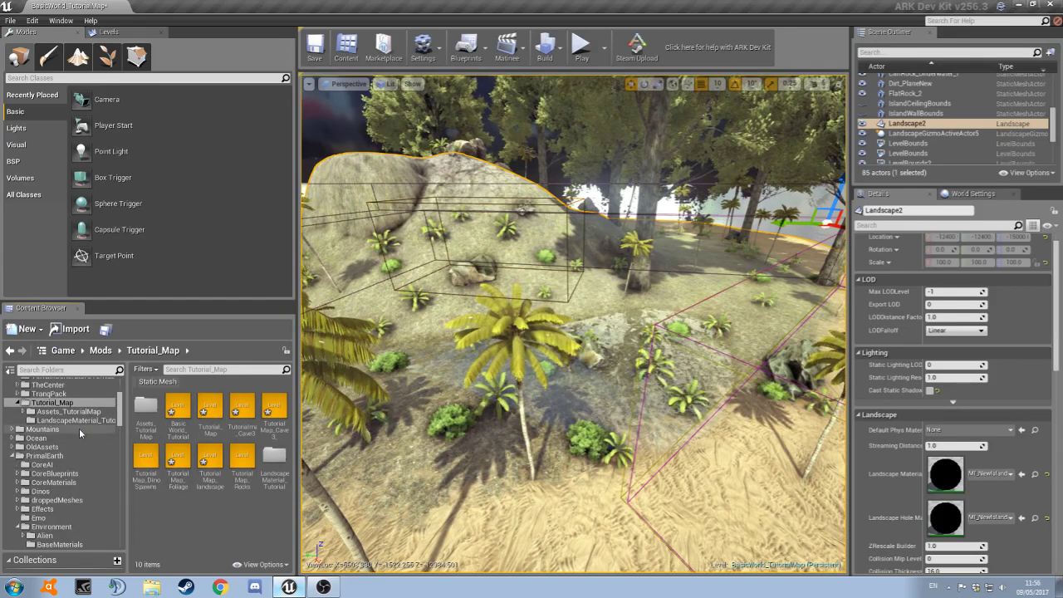
scroll(79, 428, down, 4)
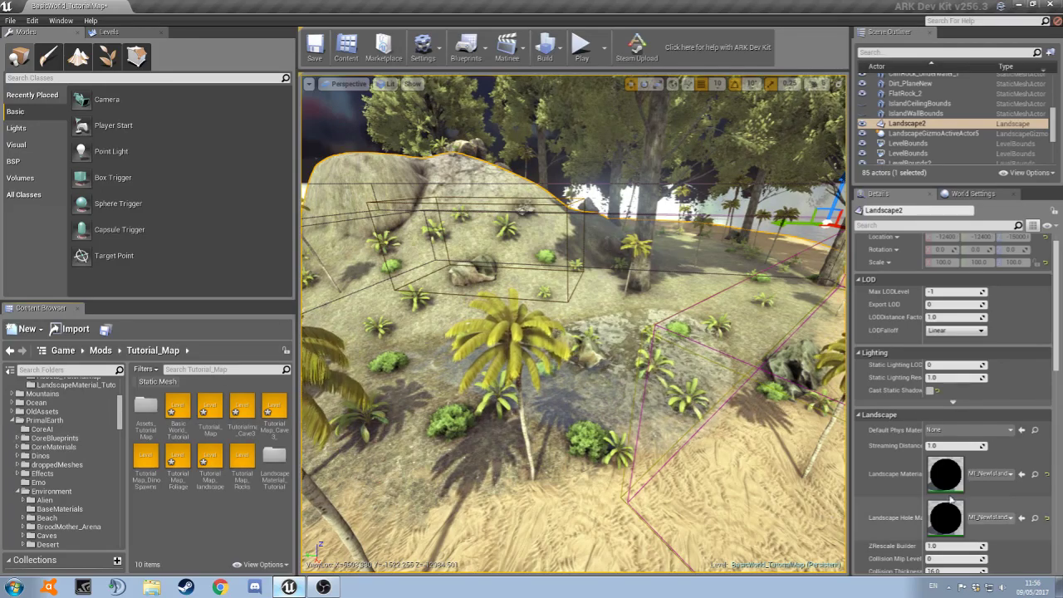
Locate the landscape's MI_NewIsland and MM_NewIsland materials and copy them into the new folder.
click(1034, 474)
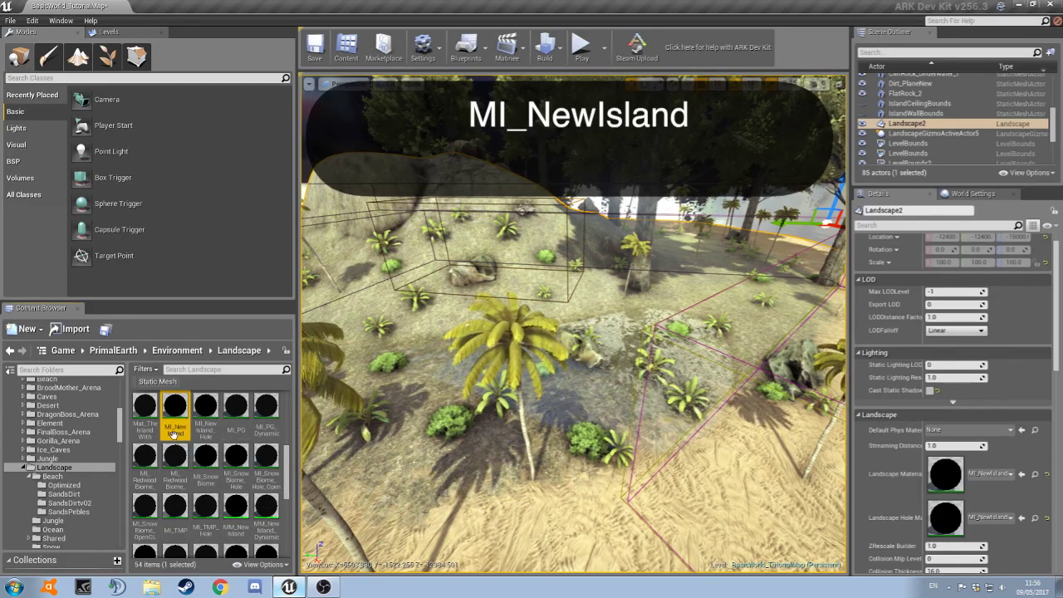
scroll(93, 439, up, 2)
scroll(93, 439, up, 5)
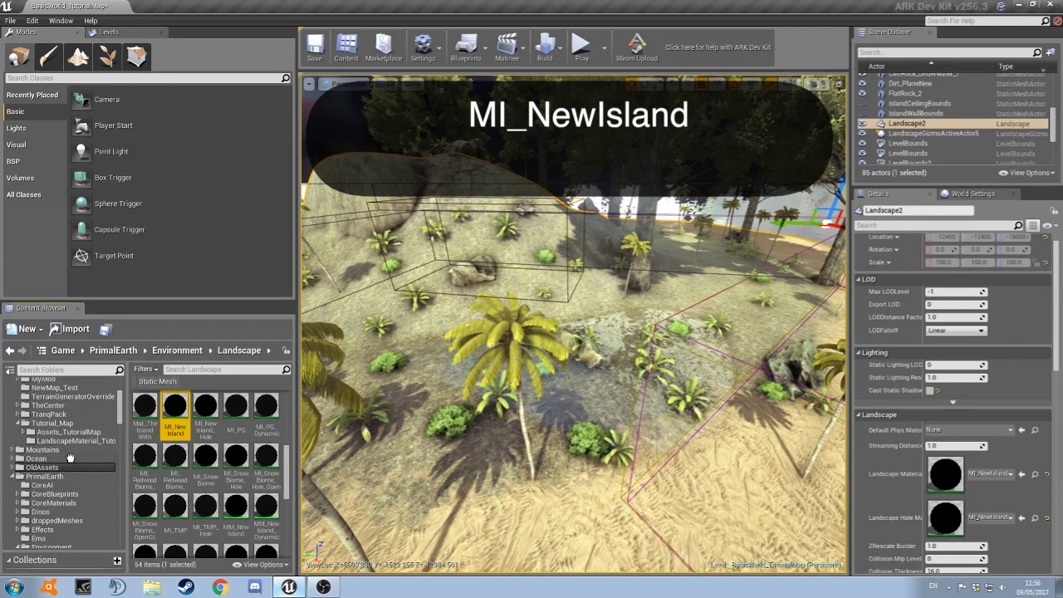
drag(73, 440, 74, 443)
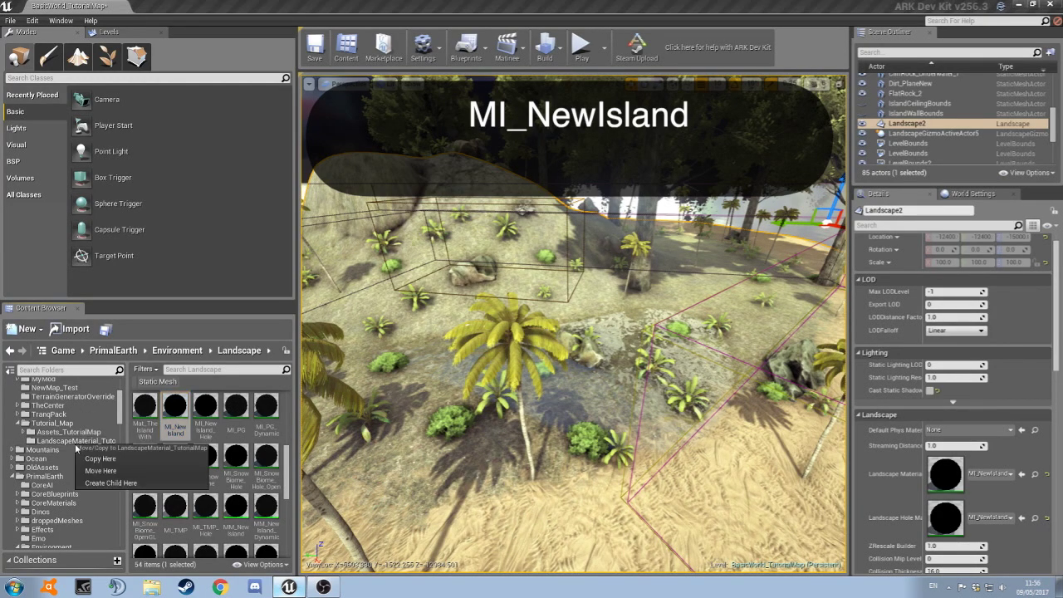
click(93, 459)
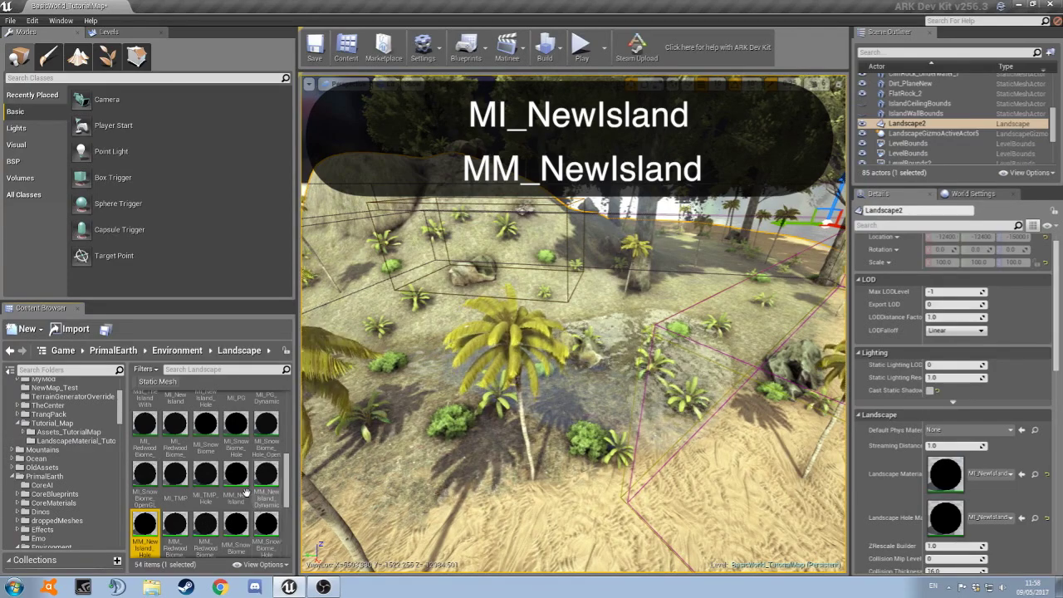
Rename the copied MI_NewIsland instance to MI_TutorialMap.
click(75, 440)
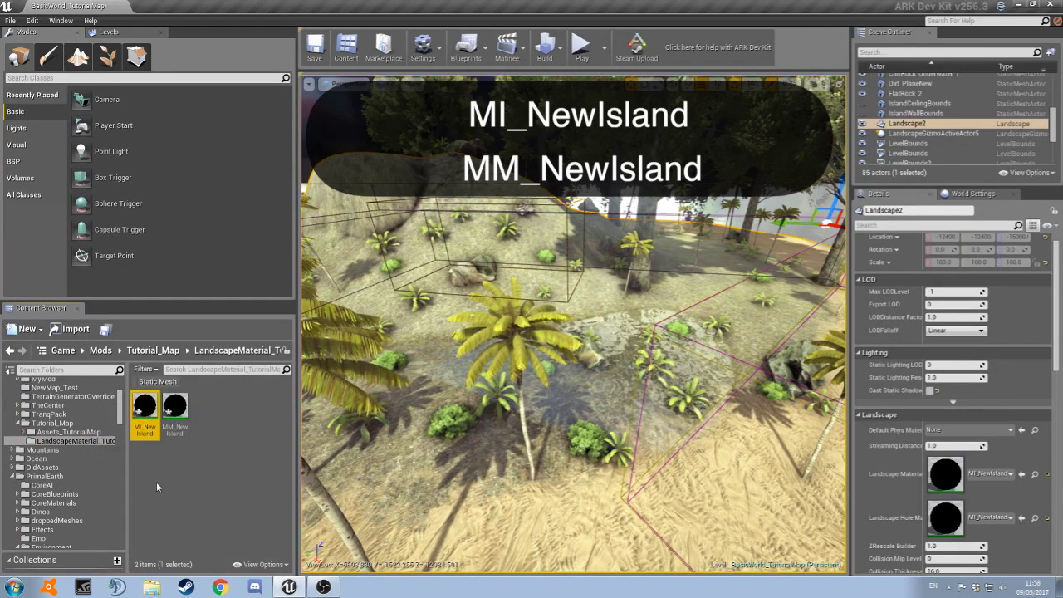
key(F2)
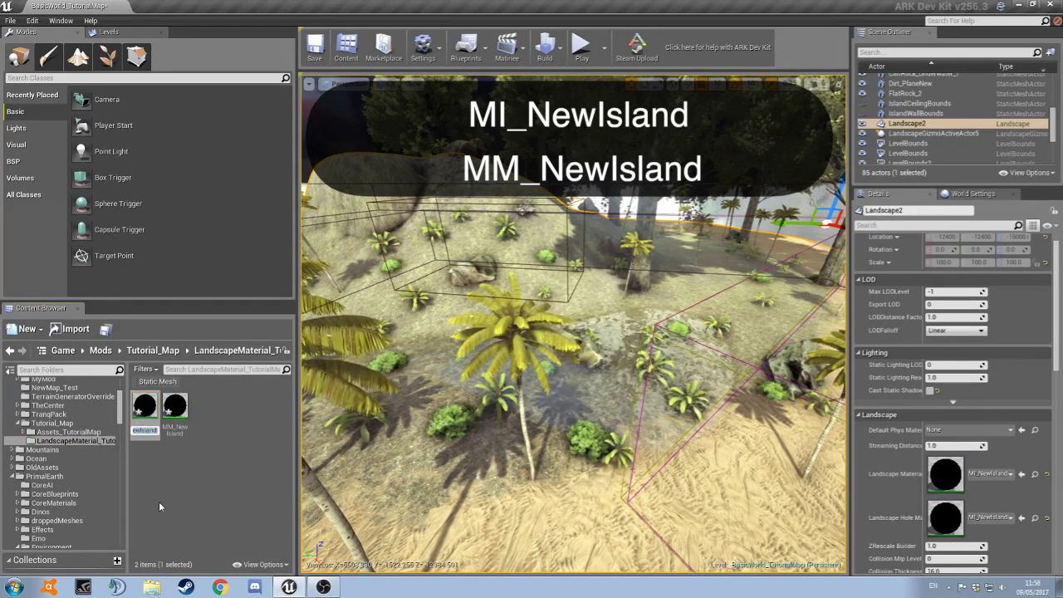
text(MI_N)
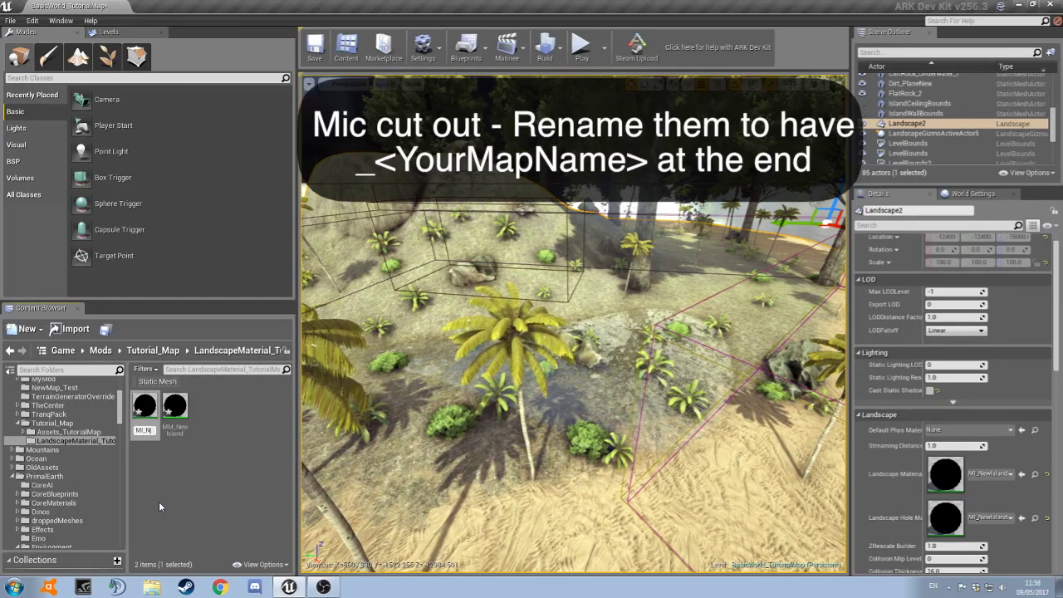
key(BackSpace)
text(L_Tutori)
text(alMap)
key(Return)
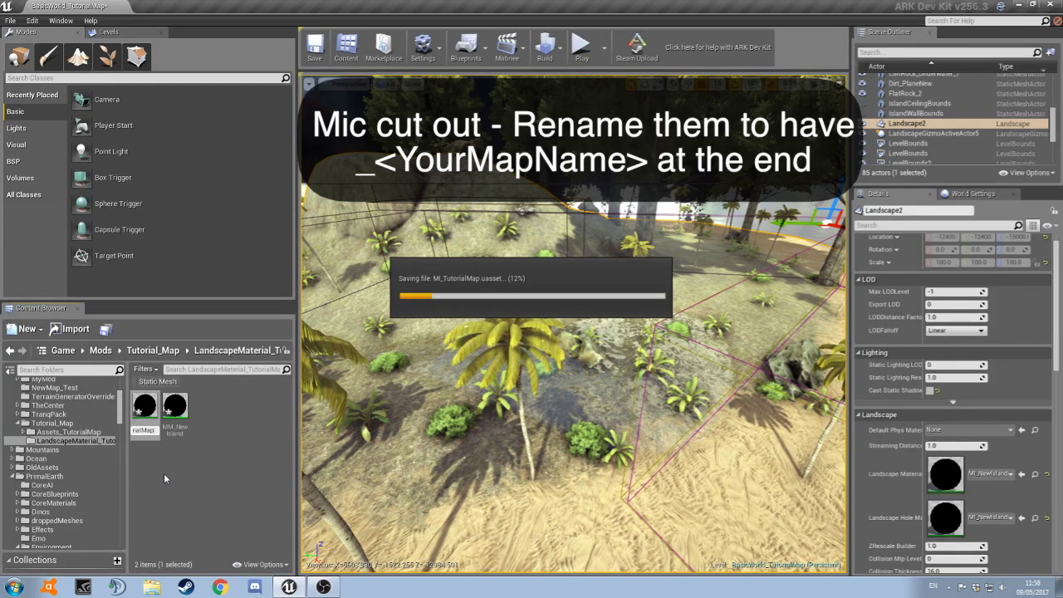
Rename the copied MM_NewIsland master material to MM_TutorialMap.
click(176, 425)
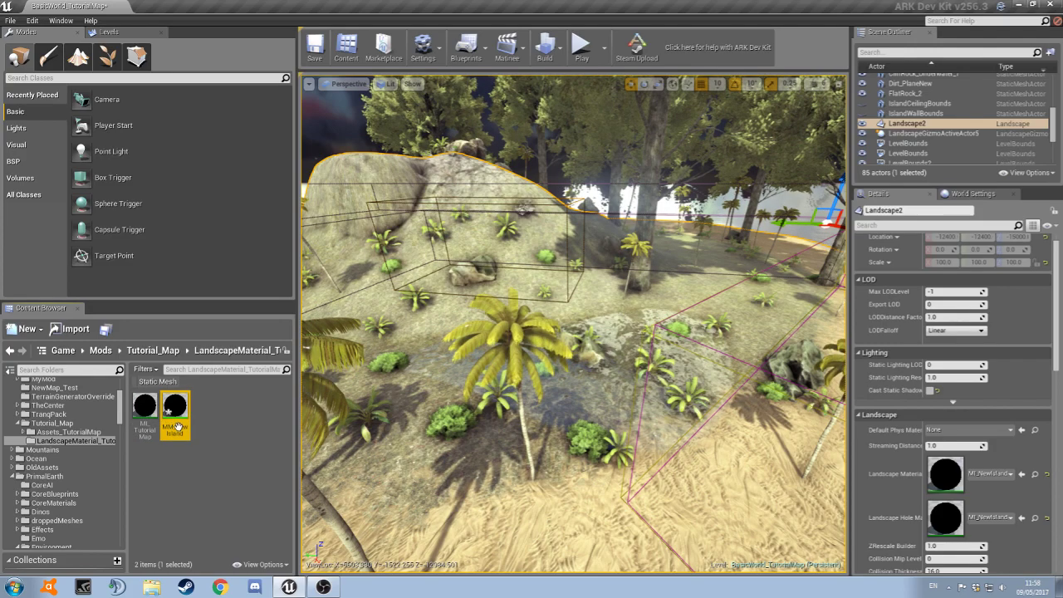
key(F2)
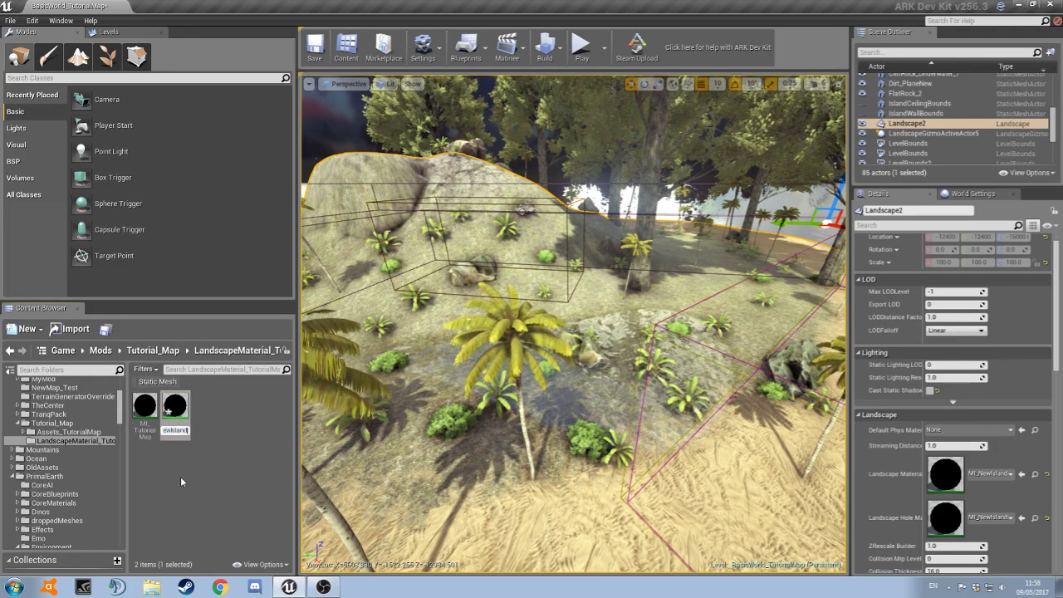
text(MM_N)
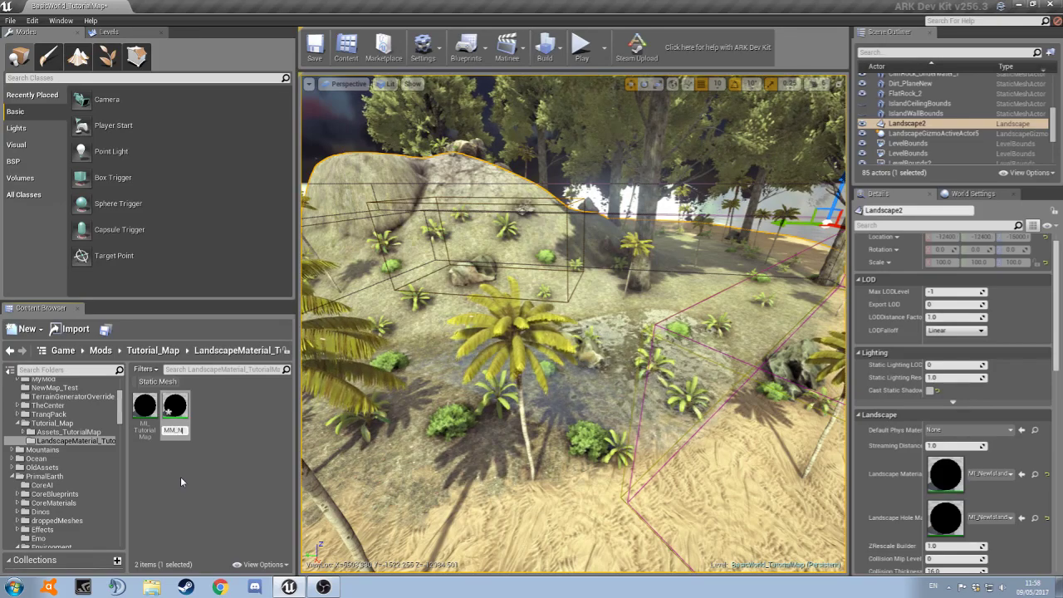
key(BackSpace)
text(TutorialMap)
key(Return)
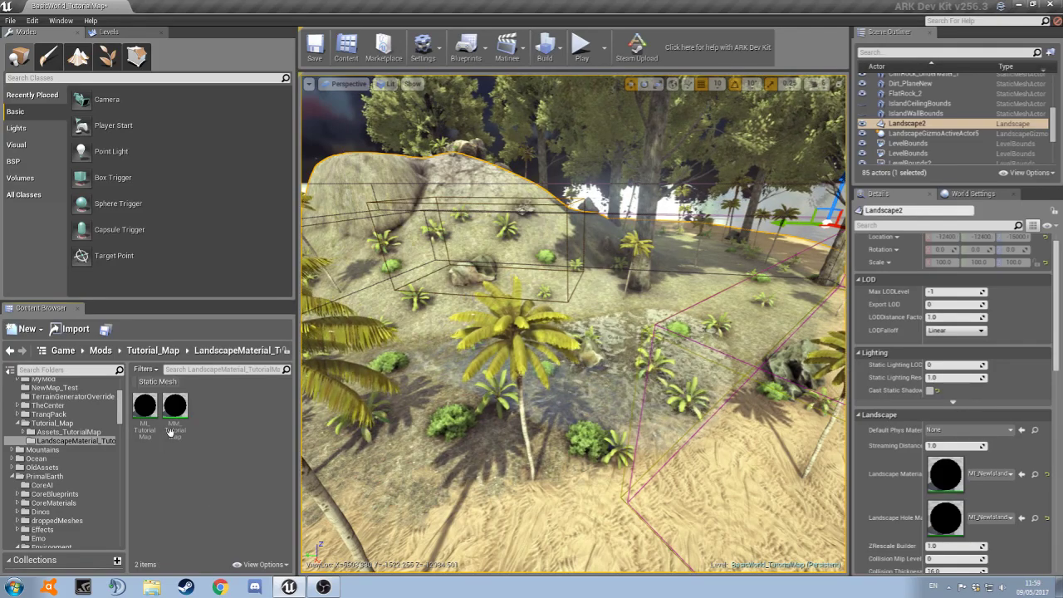
Reparent MI_TutorialMap to MM_TutorialMap, save the instance and close its editor.
double_click(146, 424)
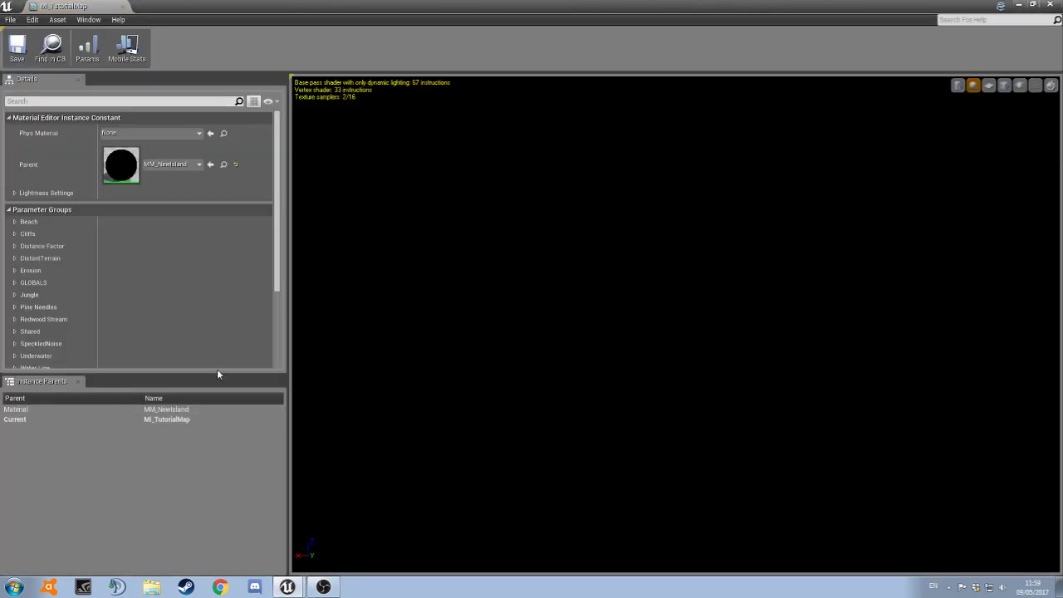
drag(261, 6, 468, 38)
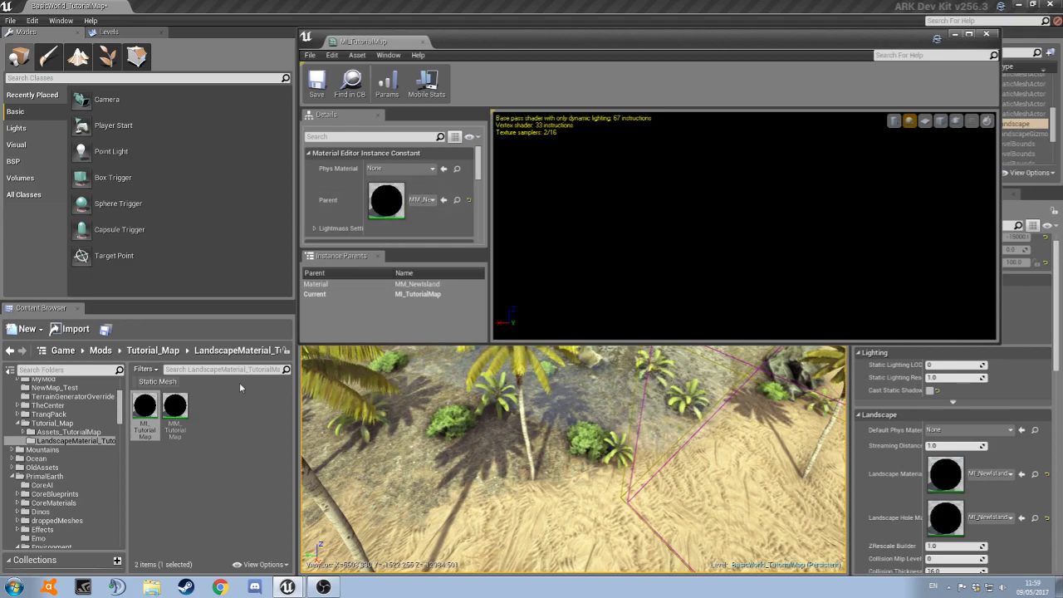
click(456, 199)
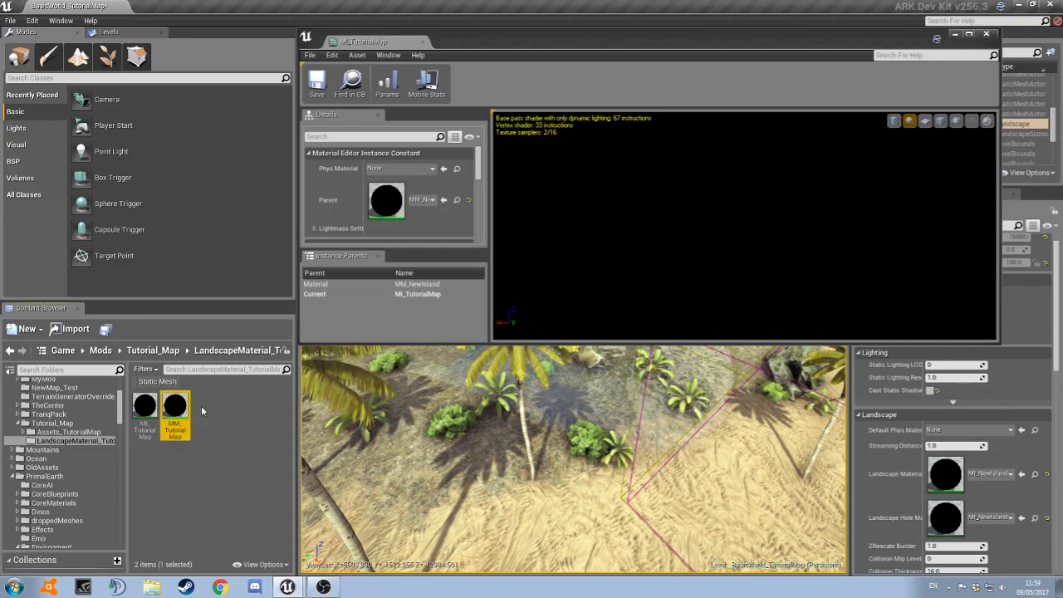
click(443, 200)
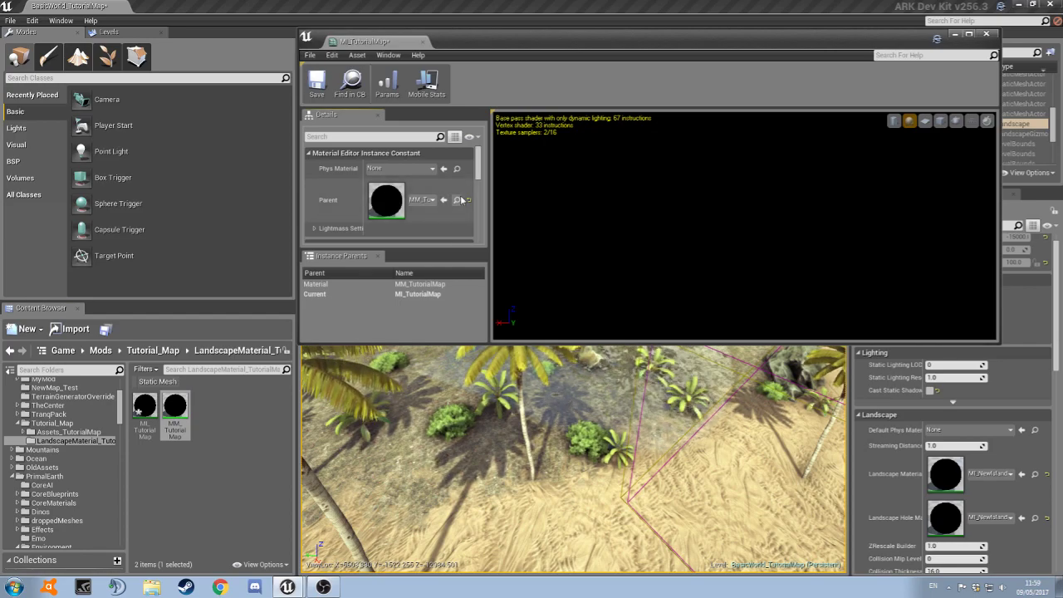
click(317, 83)
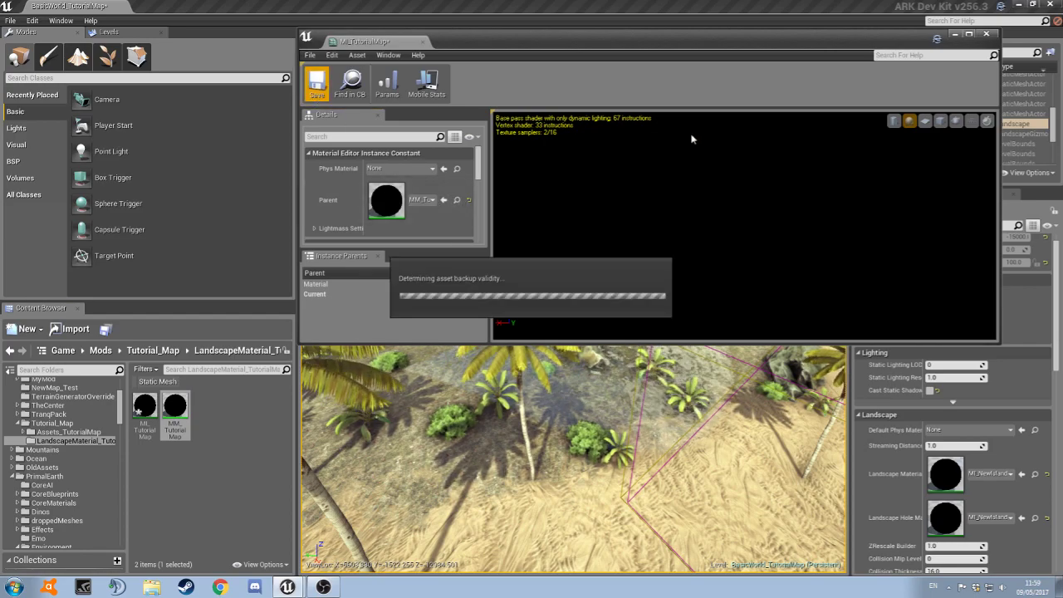
click(995, 34)
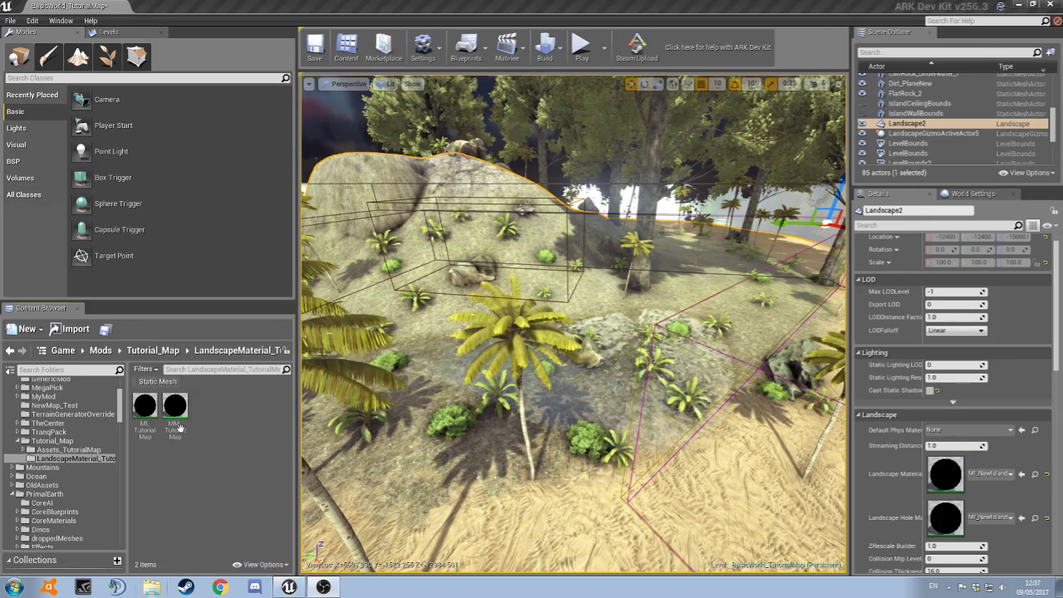
Filter the Landscape assets by 'snow' and open MM_SnowBiome in the material editor.
click(1035, 473)
click(249, 369)
text(snow)
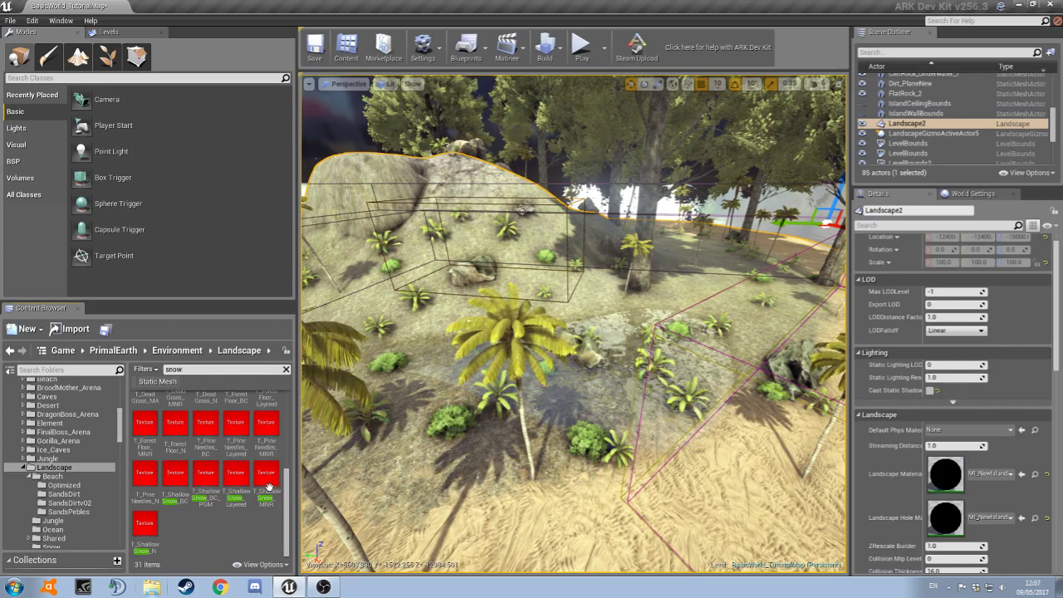
scroll(249, 457, up, 2)
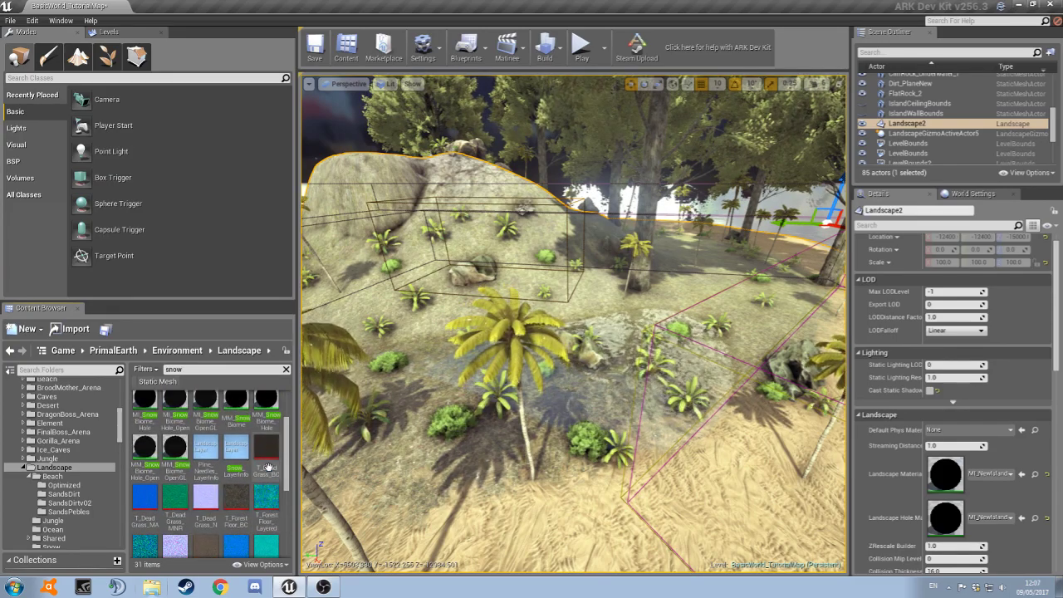
double_click(236, 440)
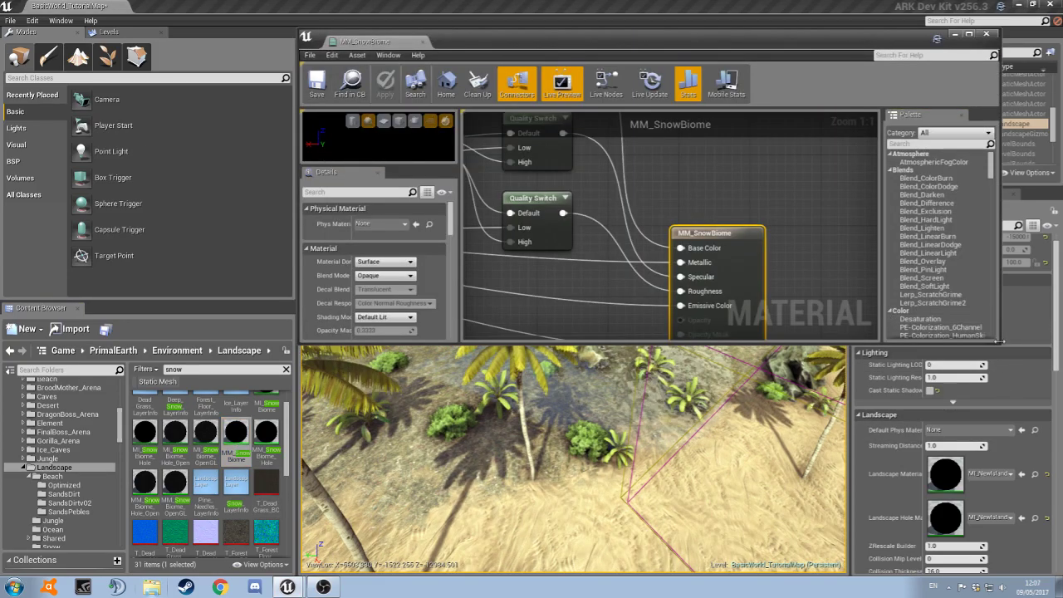
Inspect MM_SnowBiome's Layer Blend node and Snow group, then return to the tutorial material folder.
drag(999, 341, 970, 555)
scroll(532, 368, down, 7)
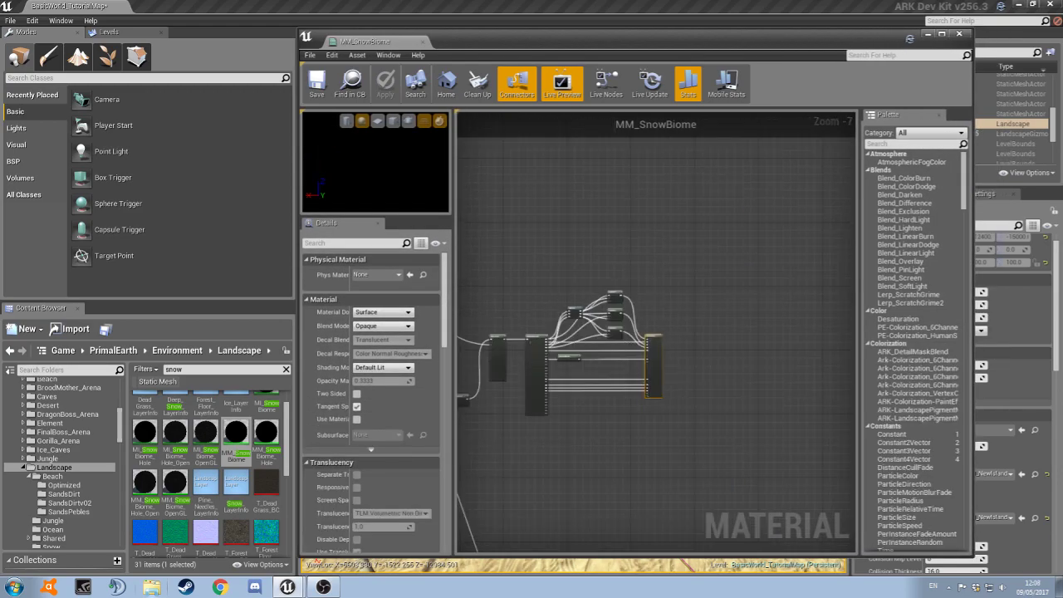
scroll(608, 344, up, 4)
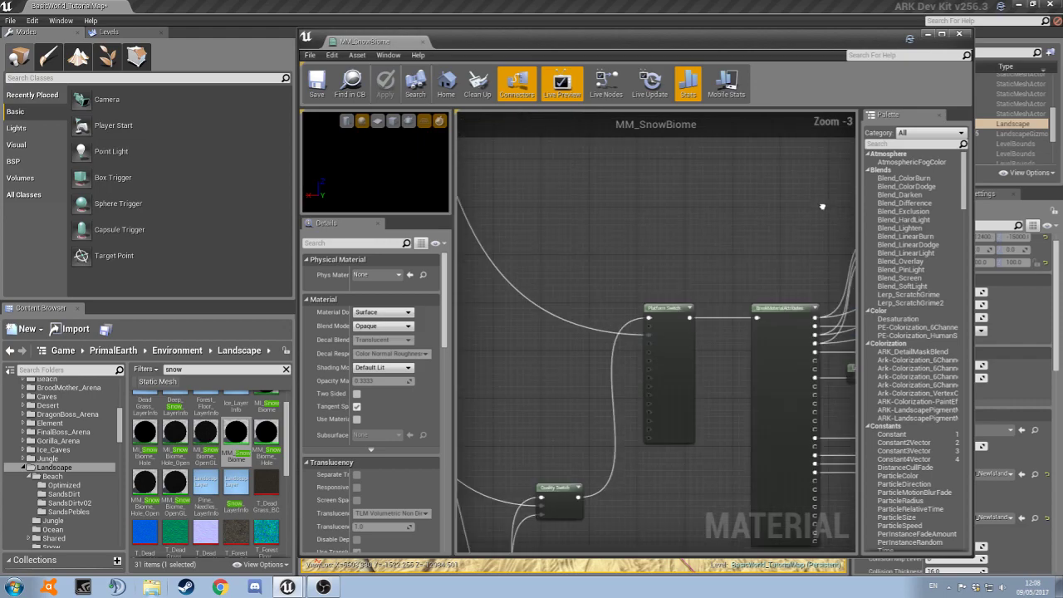
scroll(631, 332, up, 1)
right_drag(611, 291, 643, 380)
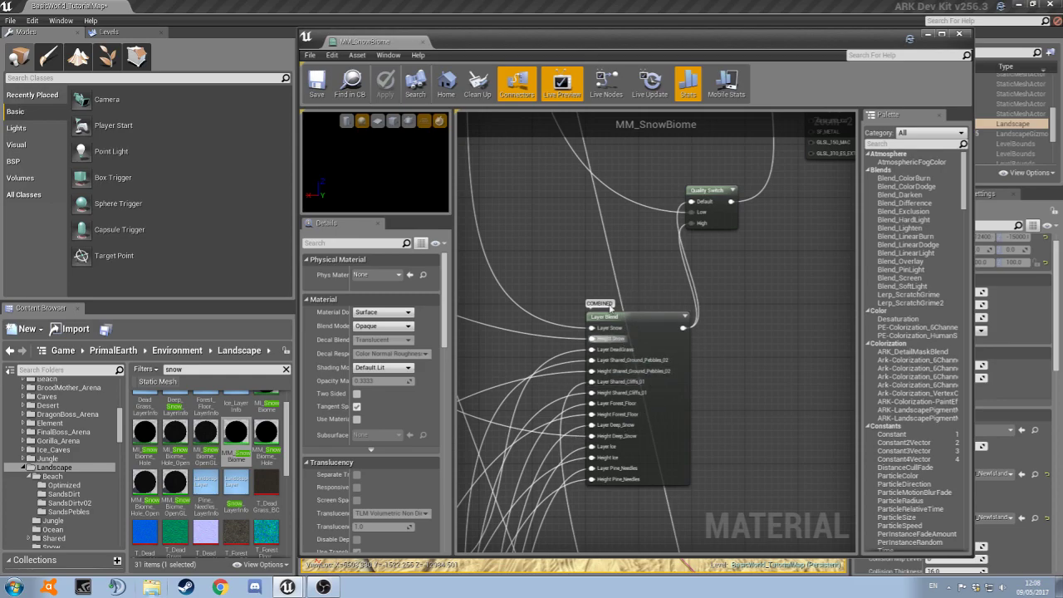
scroll(611, 306, up, 3)
scroll(611, 306, down, 8)
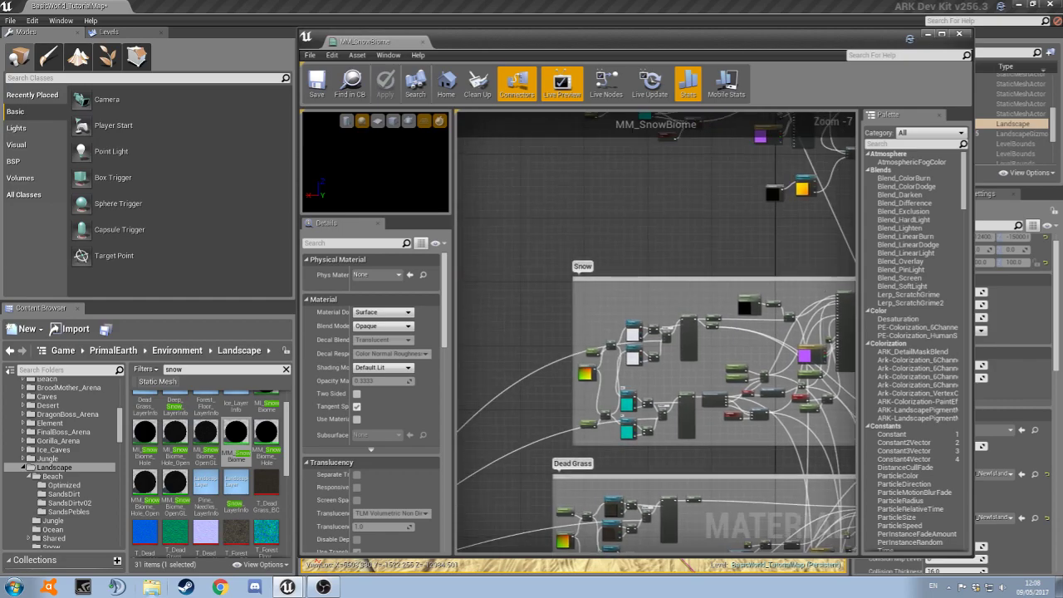
right_drag(847, 403, 857, 368)
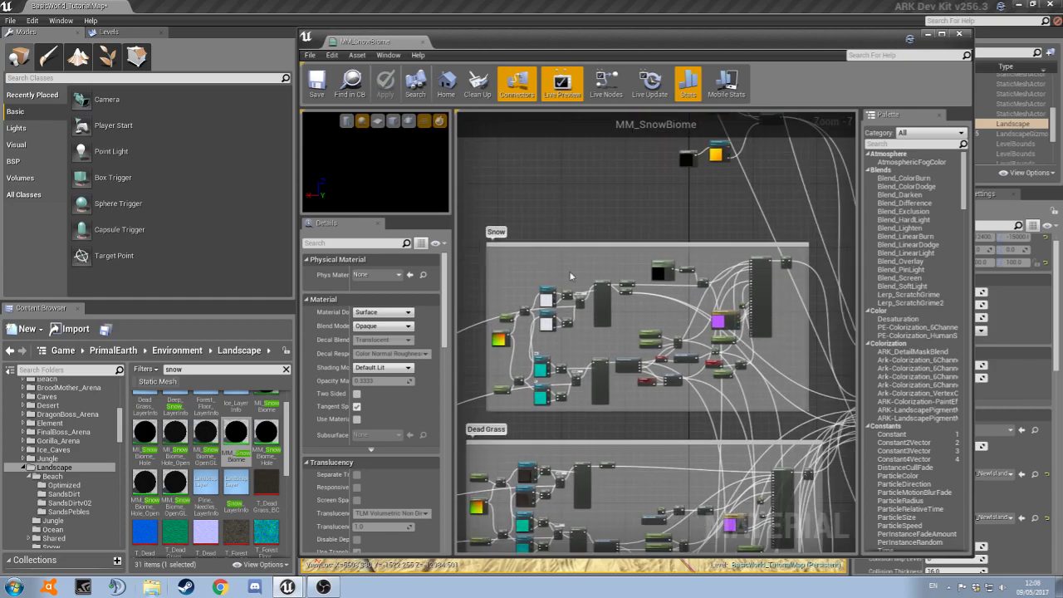
drag(579, 33, 673, 14)
key(alt+Left)
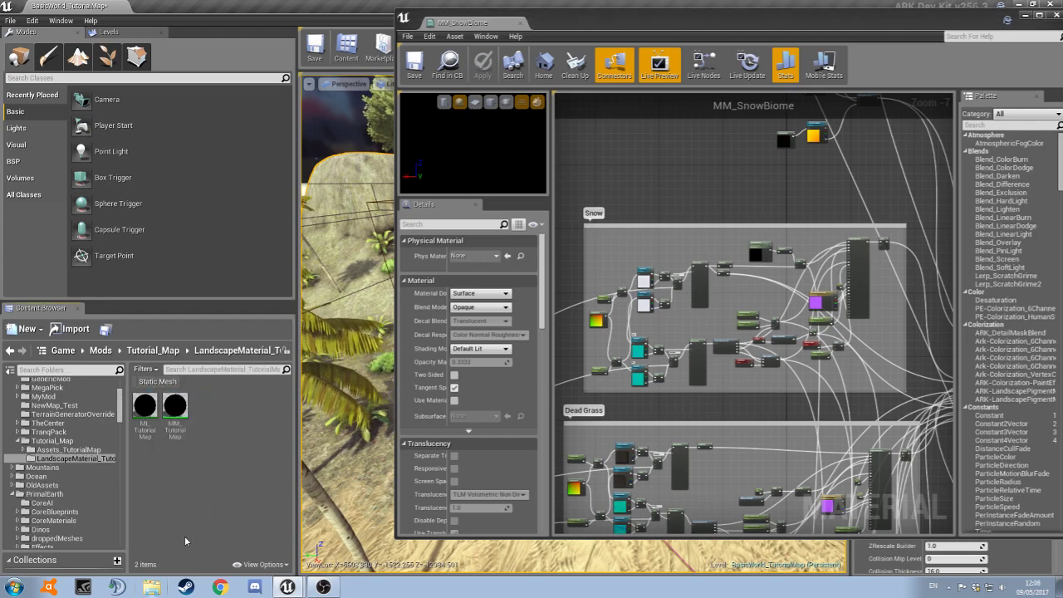